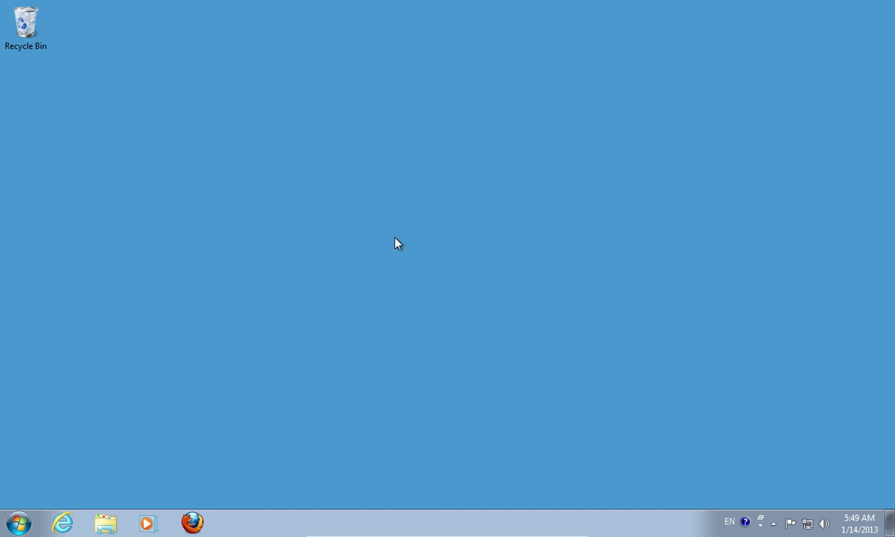
Launch Dropbox from the Start menu's Dropbox program group for the first user.
{"action": "left_click", "coordinate": [11, 528]}
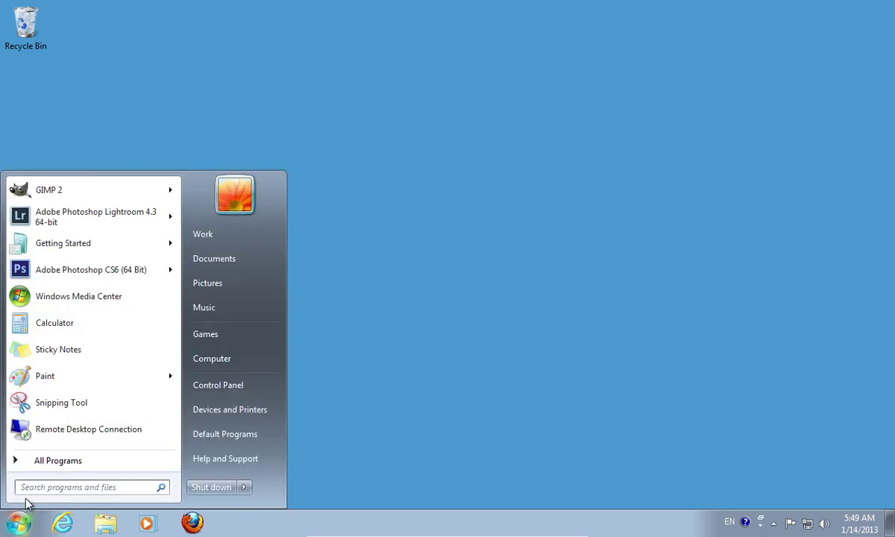
{"action": "left_click", "coordinate": [42, 461]}
{"action": "left_click", "coordinate": [59, 397]}
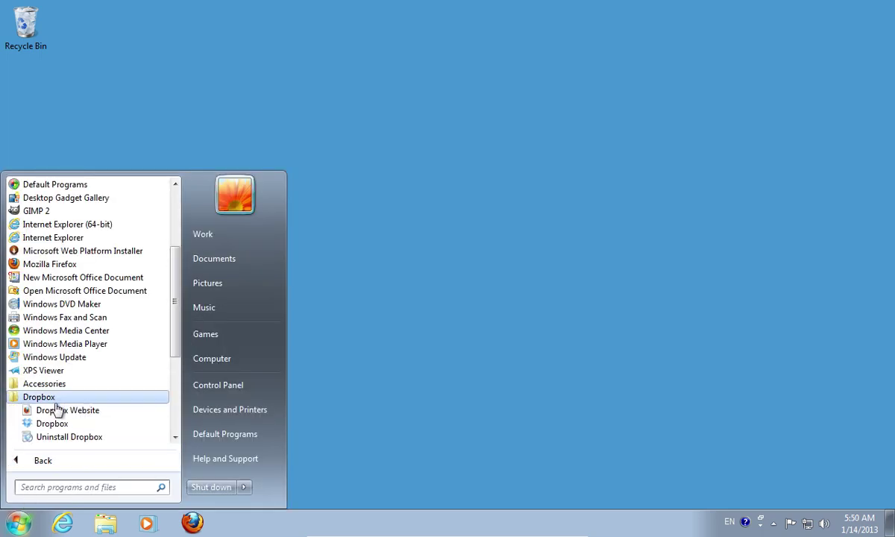
{"action": "left_click", "coordinate": [60, 424]}
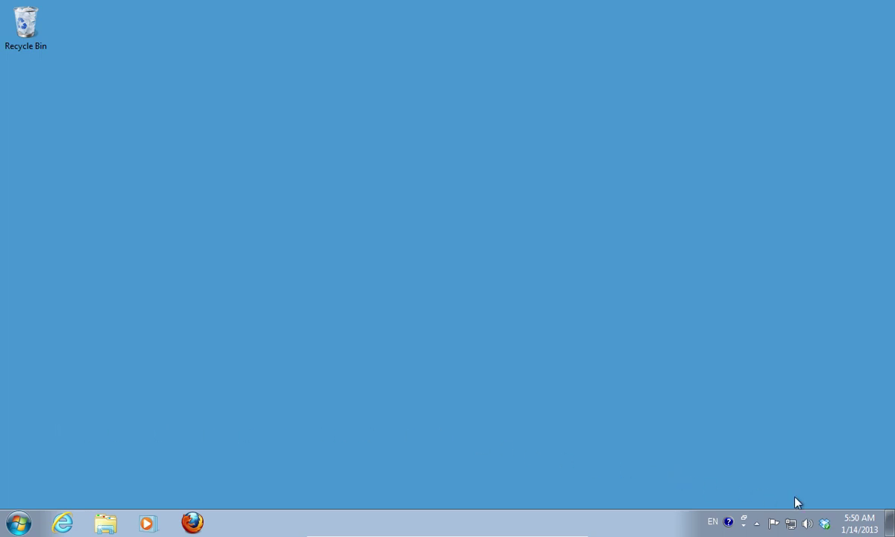
{"action": "left_click", "coordinate": [824, 523]}
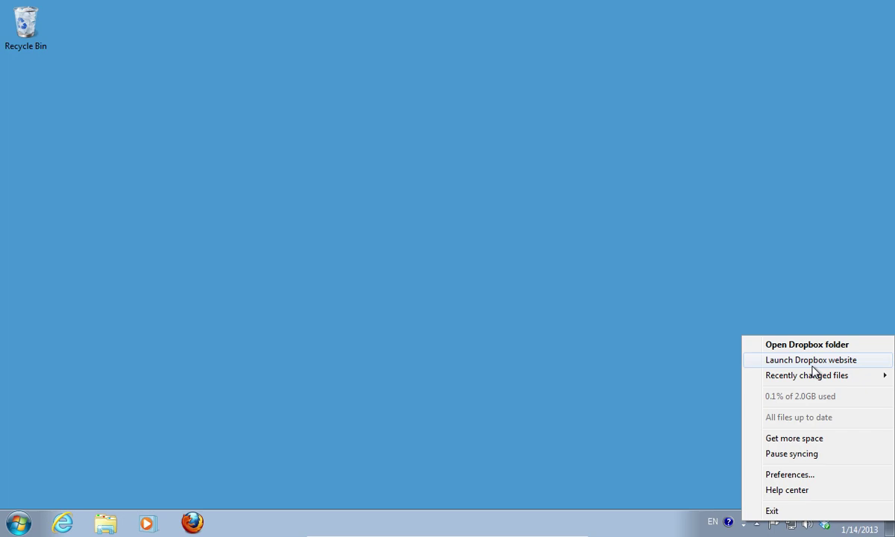
{"action": "left_click", "coordinate": [813, 361]}
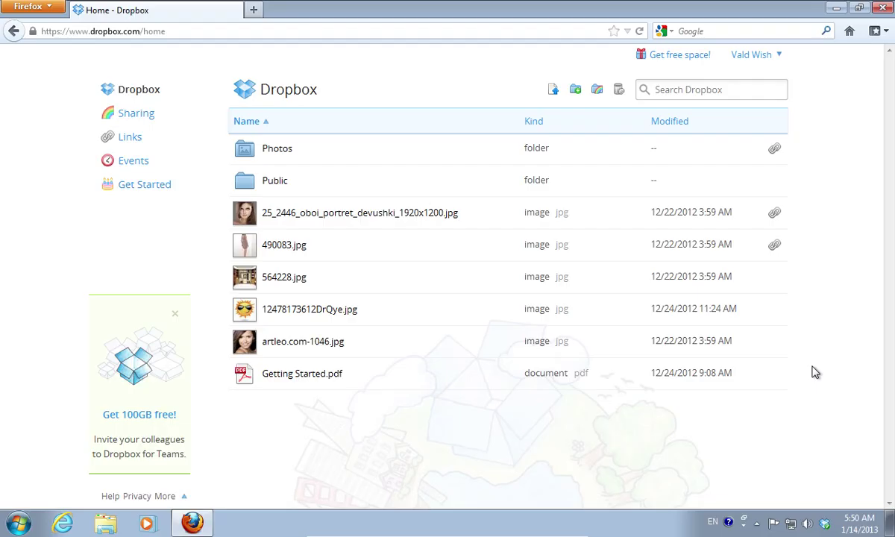
{"action": "left_click", "coordinate": [882, 10]}
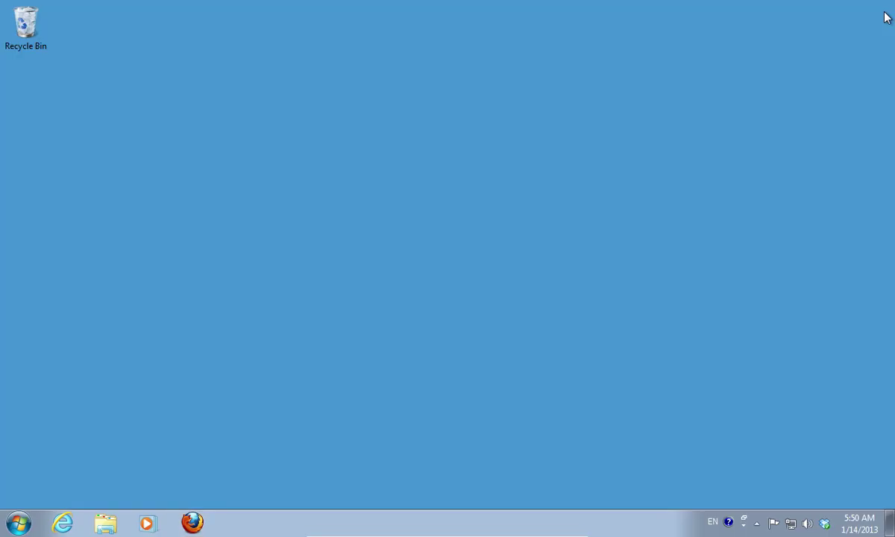
Switch the Windows session to the second user account and sign in with its password.
{"action": "left_click", "coordinate": [18, 522]}
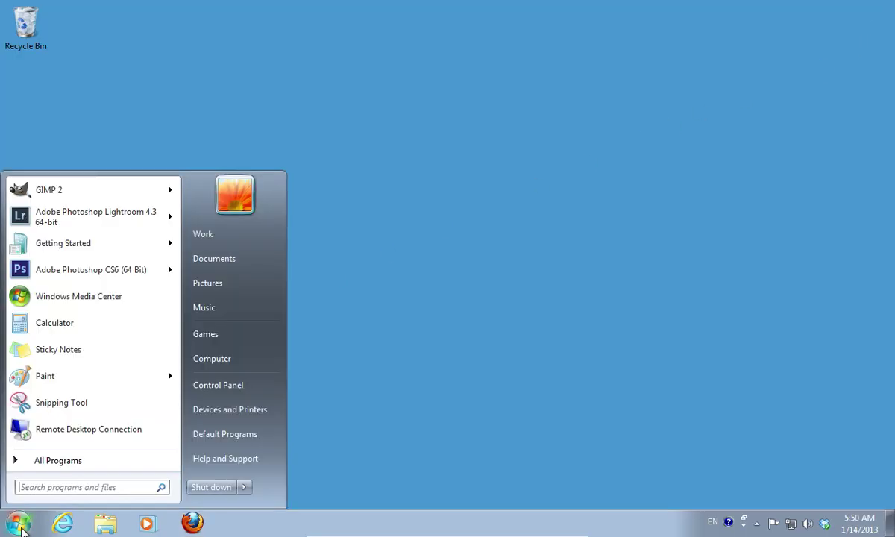
{"action": "left_click", "coordinate": [244, 489]}
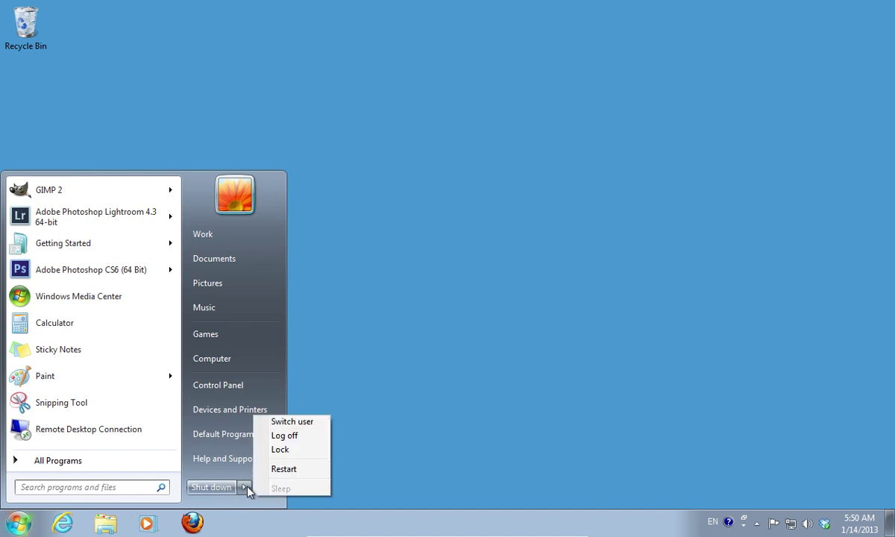
{"action": "left_click", "coordinate": [298, 423]}
{"action": "left_click", "coordinate": [377, 337]}
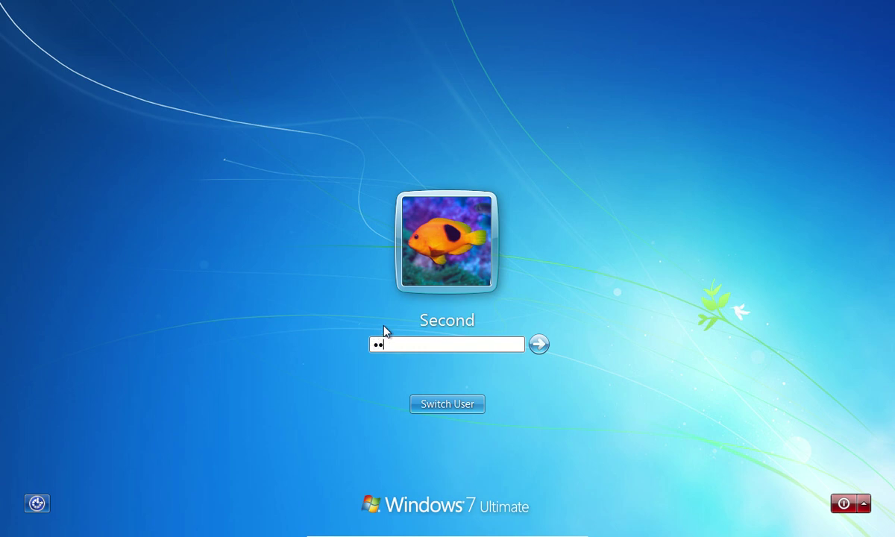
{"action": "key", "text": "Return"}
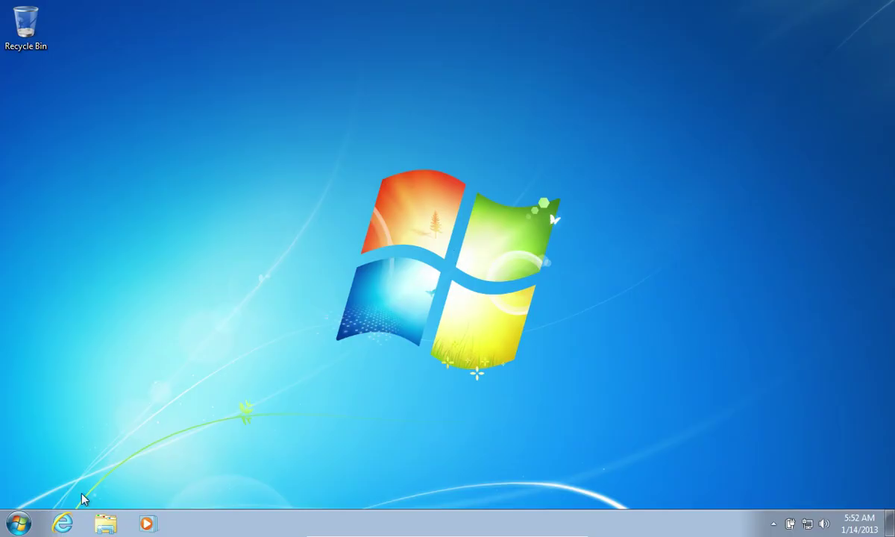
Start Firefox, dismiss the Import Wizard and close the extra start page tab.
{"action": "left_click", "coordinate": [19, 522]}
{"action": "left_click", "coordinate": [52, 458]}
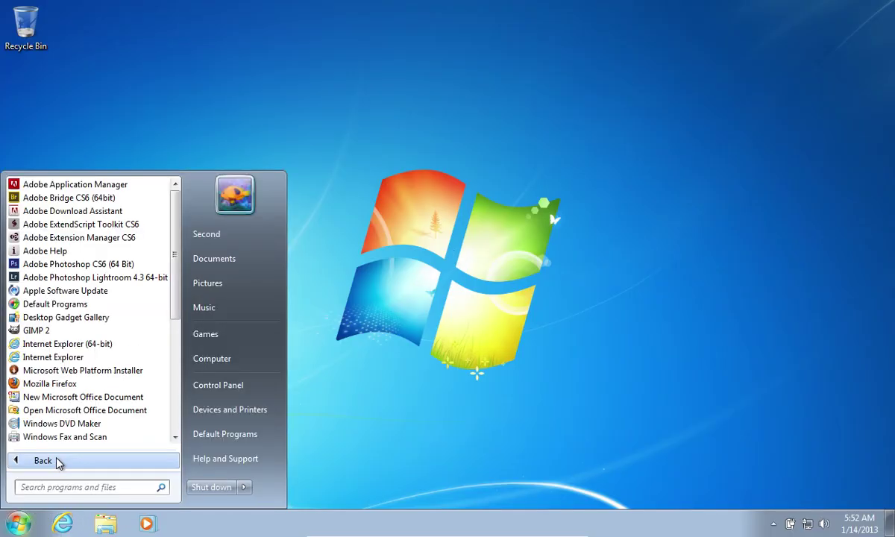
{"action": "left_click", "coordinate": [56, 385]}
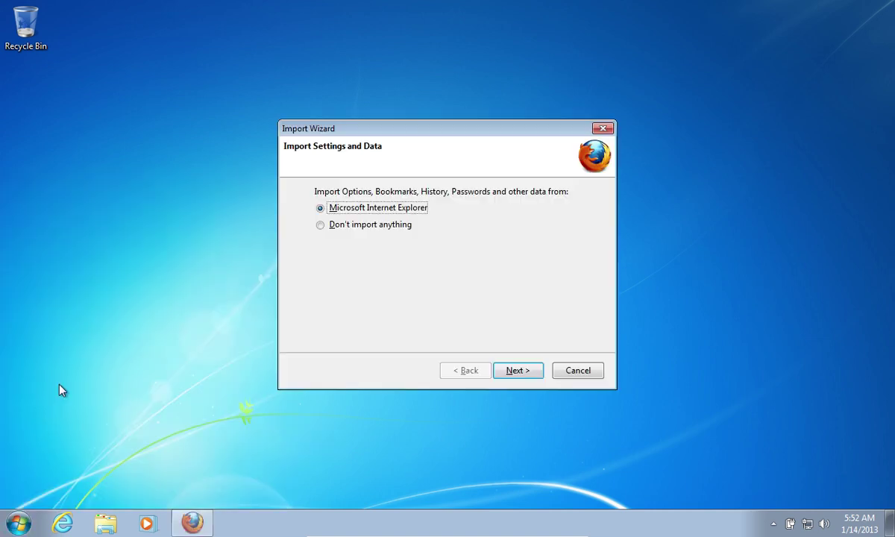
{"action": "key", "text": "Return"}
{"action": "left_click", "coordinate": [350, 33]}
Load dropbox.com, dismiss the notification bar and maximize the browser window.
{"action": "left_click", "coordinate": [344, 53]}
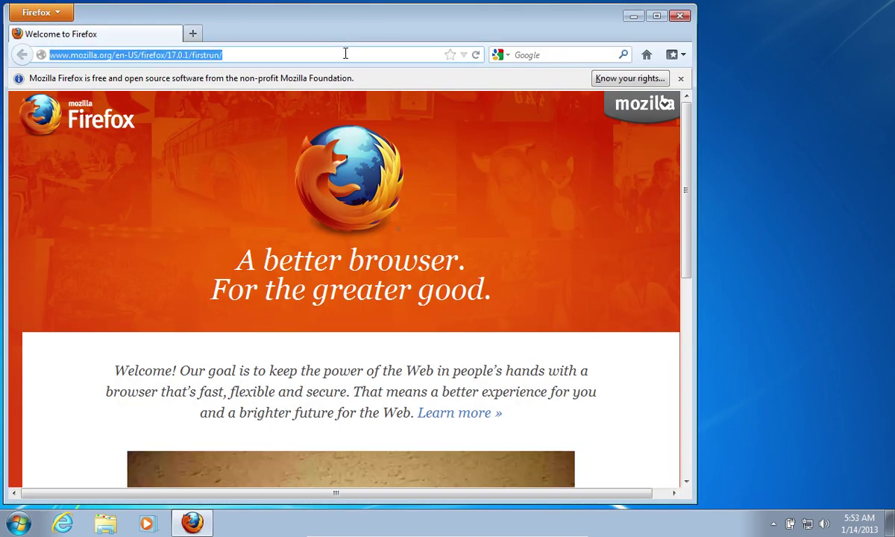
{"action": "type", "text": "dropbo"}
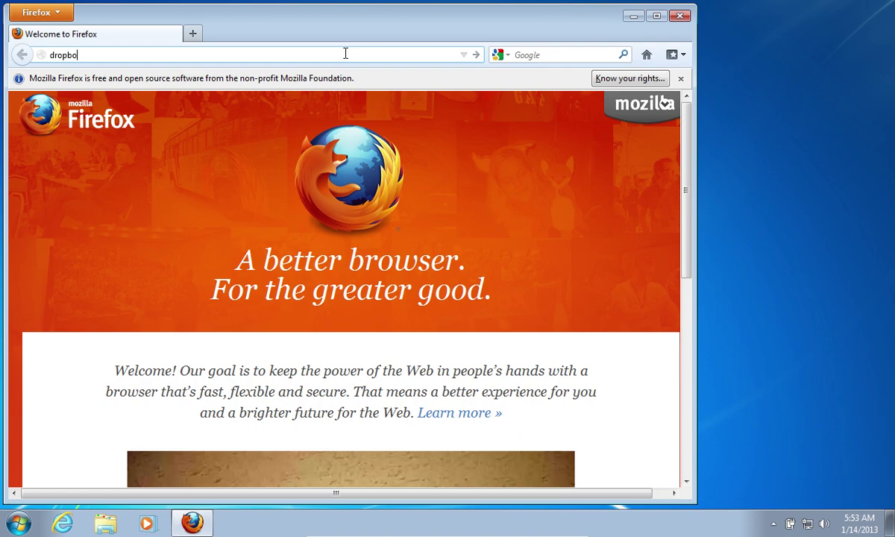
{"action": "type", "text": "x.com"}
{"action": "key", "text": "Return"}
{"action": "left_click", "coordinate": [680, 78]}
{"action": "left_click", "coordinate": [656, 15]}
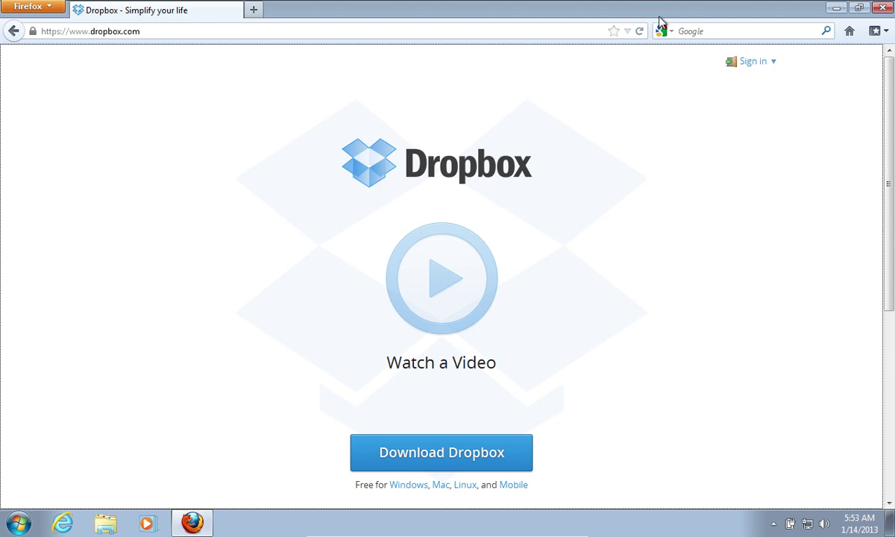
Download and save Dropbox 1.6.13.exe, then run it past the security warning.
{"action": "left_click", "coordinate": [451, 456]}
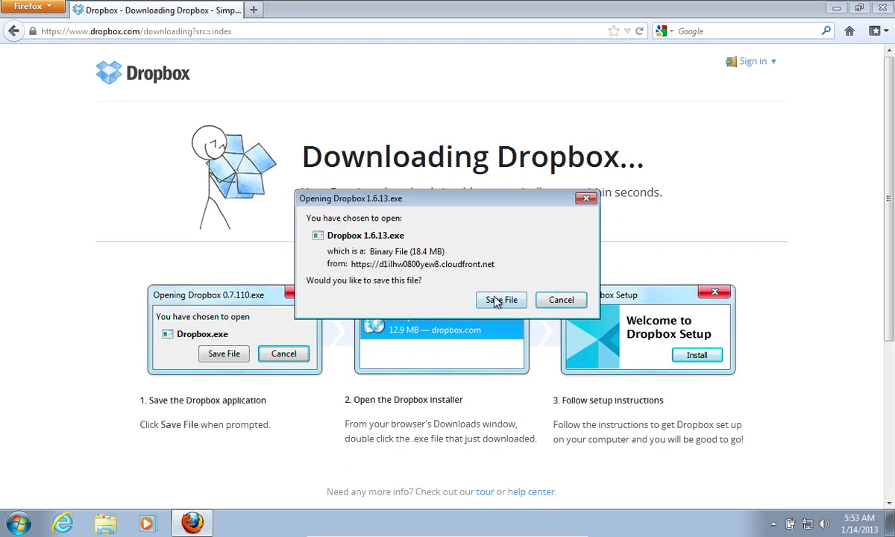
{"action": "left_click", "coordinate": [497, 301]}
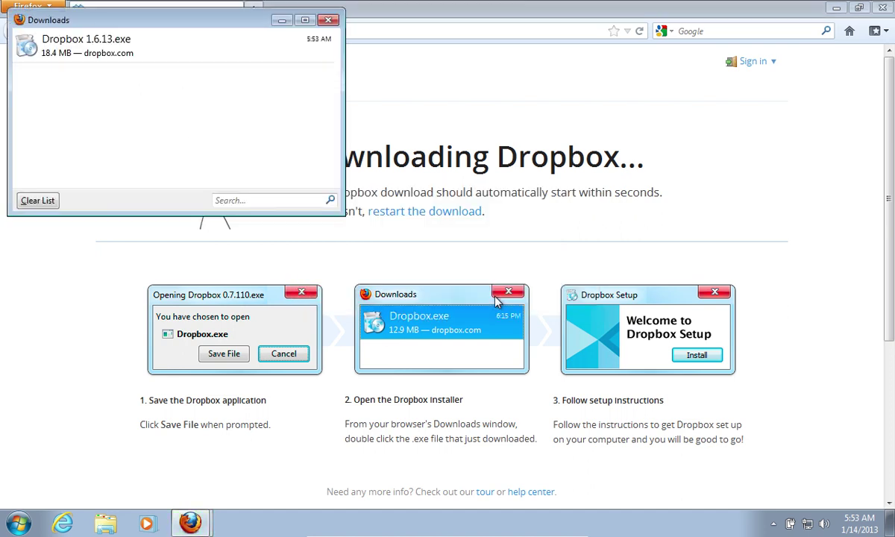
{"action": "double_click", "coordinate": [127, 49]}
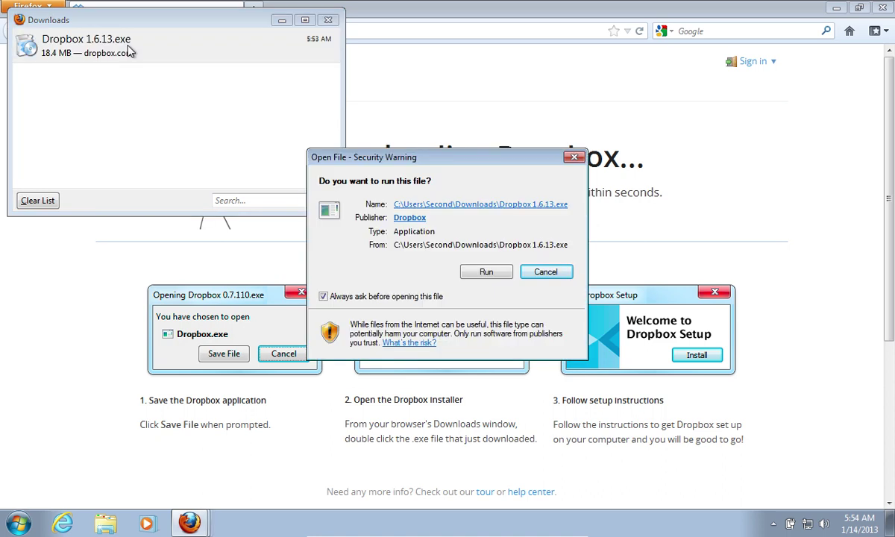
{"action": "left_click", "coordinate": [470, 276]}
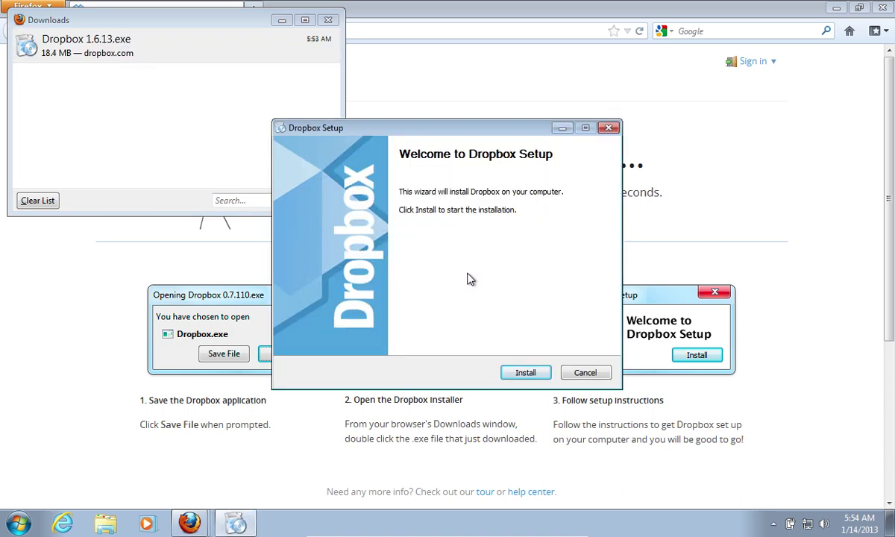
Install Dropbox, choose to create a new account, and enter the first and last name.
{"action": "left_click", "coordinate": [525, 372]}
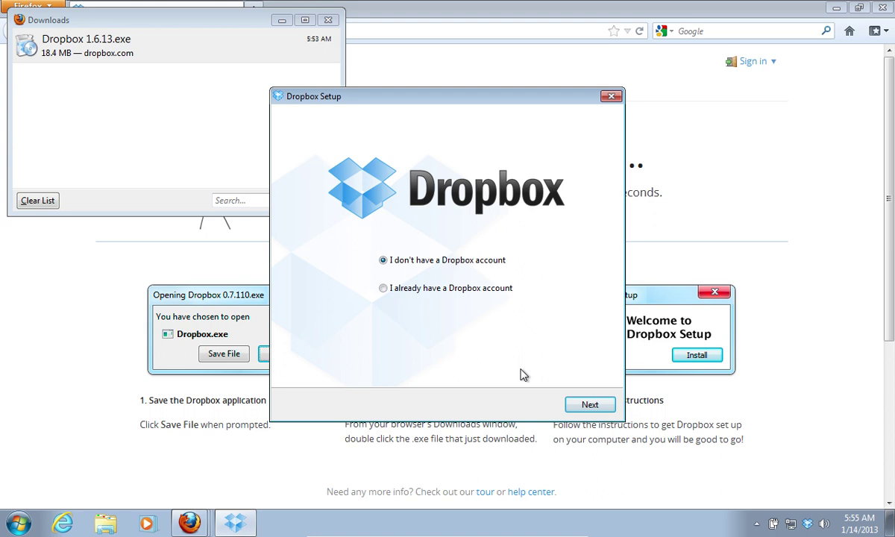
{"action": "left_click", "coordinate": [575, 405]}
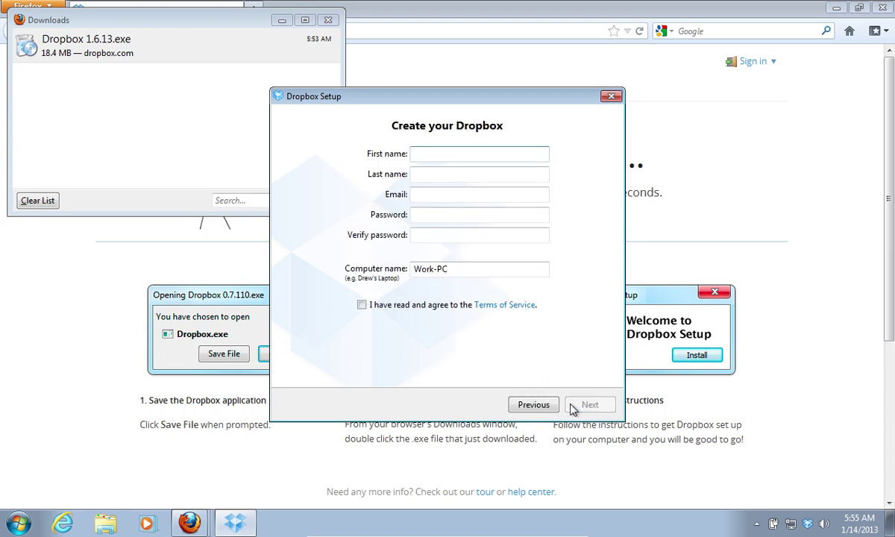
{"action": "key", "text": "Tab"}
{"action": "key", "text": "Tab"}
Enter the e-mail address and matching account password, accept the terms, and submit.
{"action": "key", "text": "Tab"}
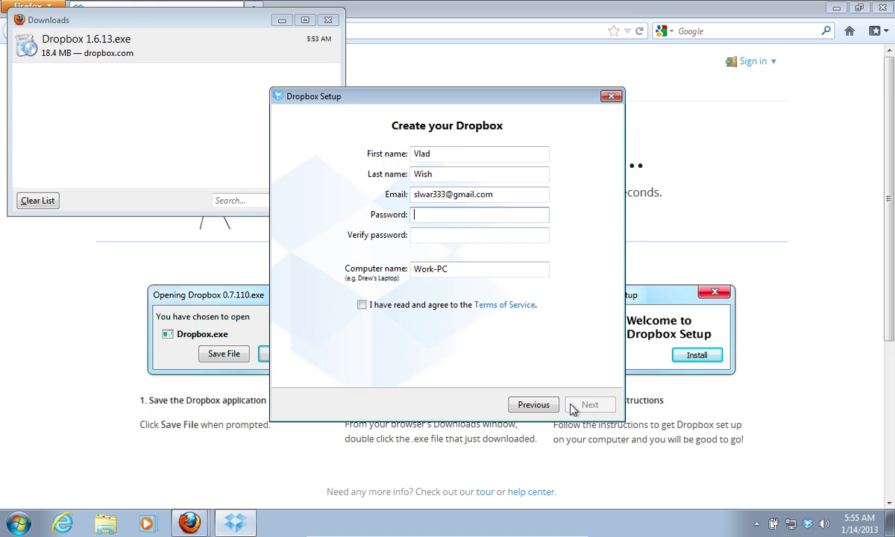
{"action": "key", "text": "Tab"}
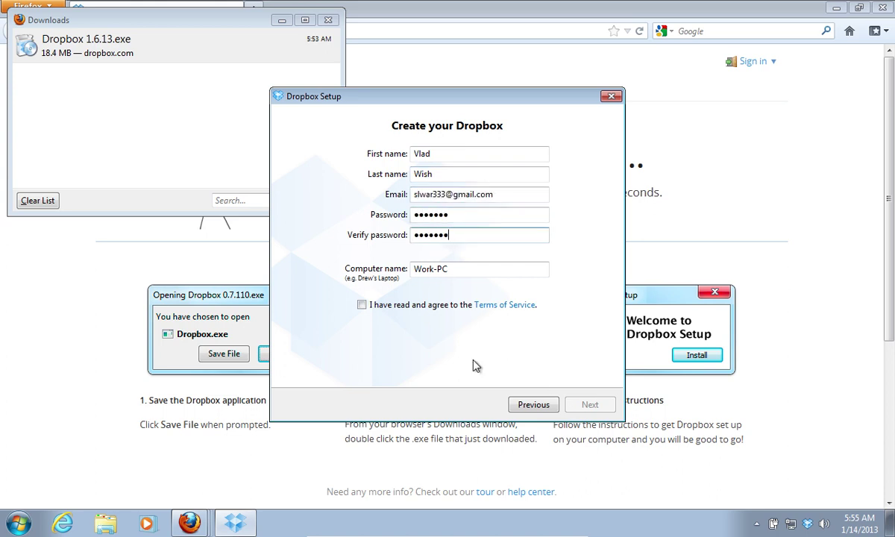
{"action": "left_click", "coordinate": [362, 305]}
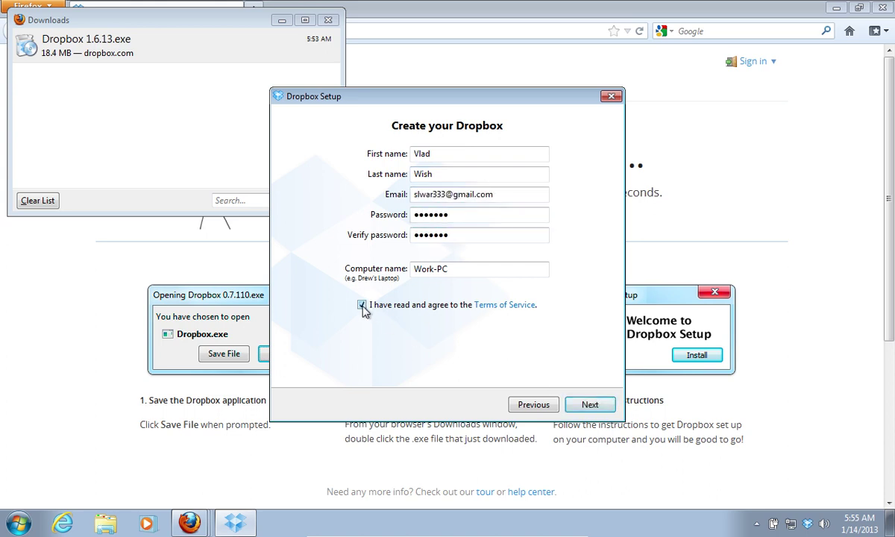
{"action": "left_click", "coordinate": [583, 405]}
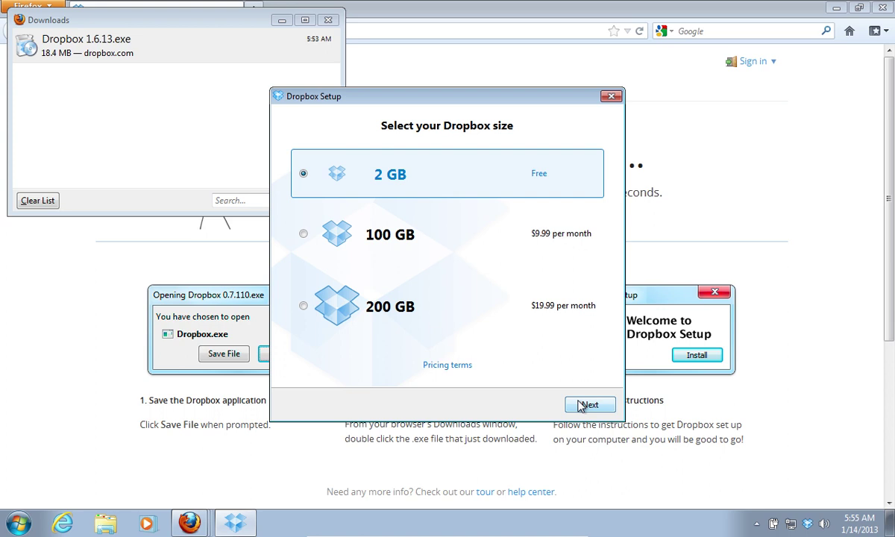
Keep the free 2 GB plan, run the Typical install, skip the tour and finish.
{"action": "left_click", "coordinate": [581, 406]}
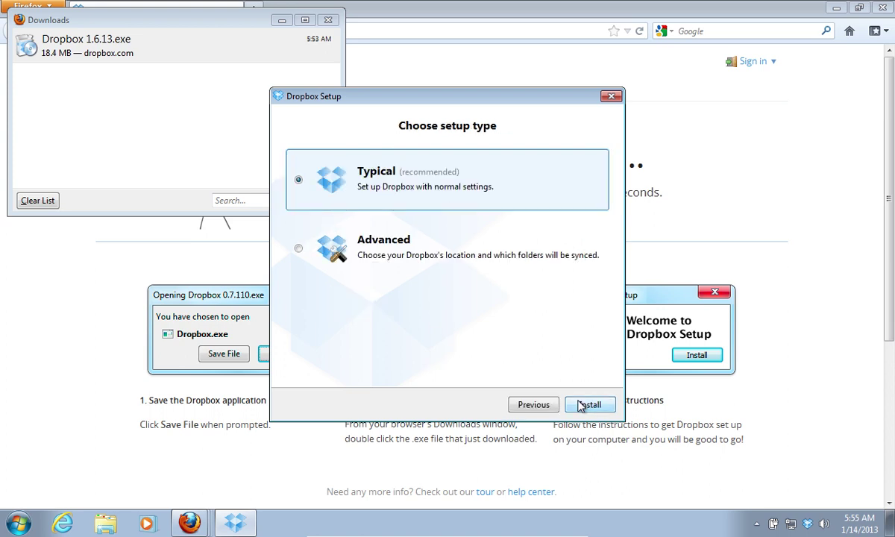
{"action": "left_click", "coordinate": [581, 406]}
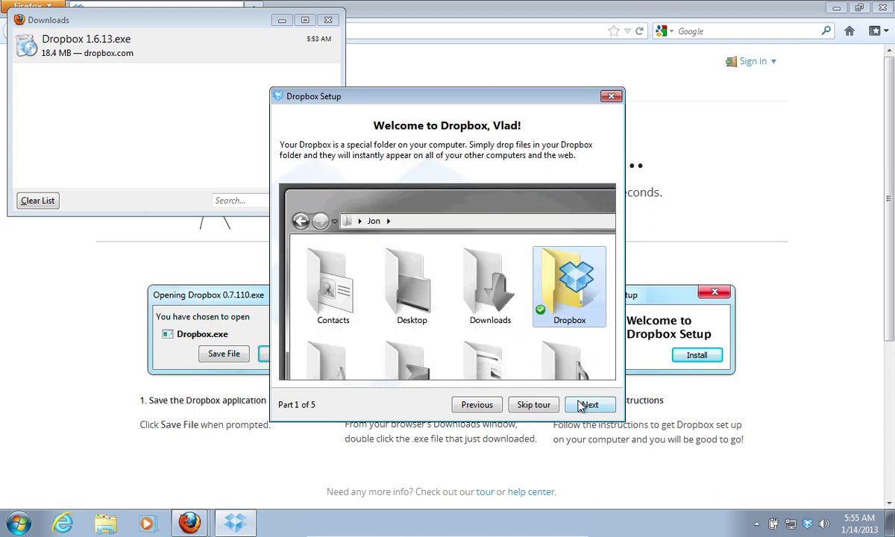
{"action": "left_click", "coordinate": [540, 407]}
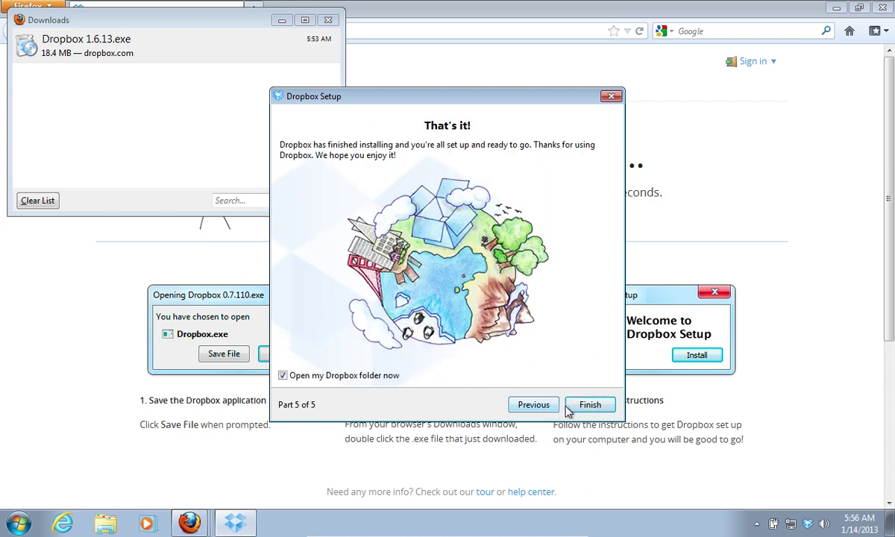
{"action": "left_click", "coordinate": [587, 405]}
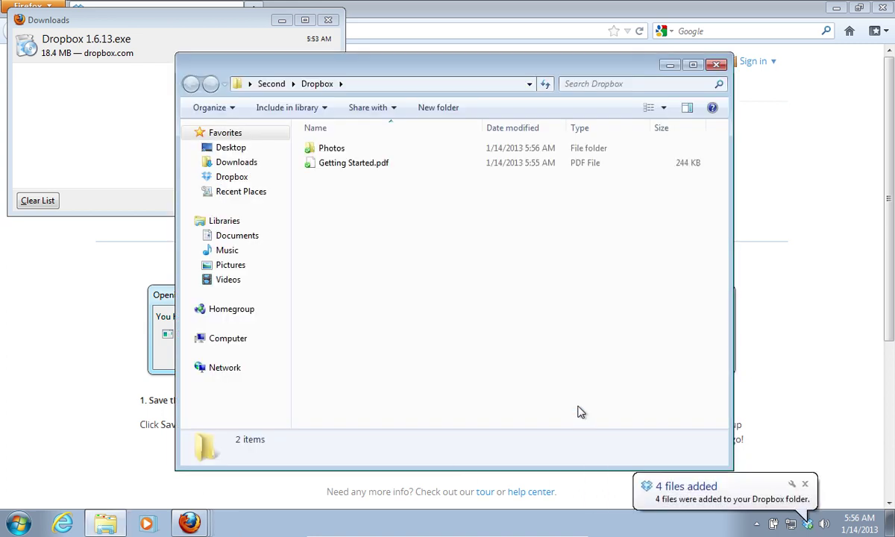
Check the synced Sample Album via the tray menu, then close both folder windows and Firefox.
{"action": "left_click", "coordinate": [808, 524]}
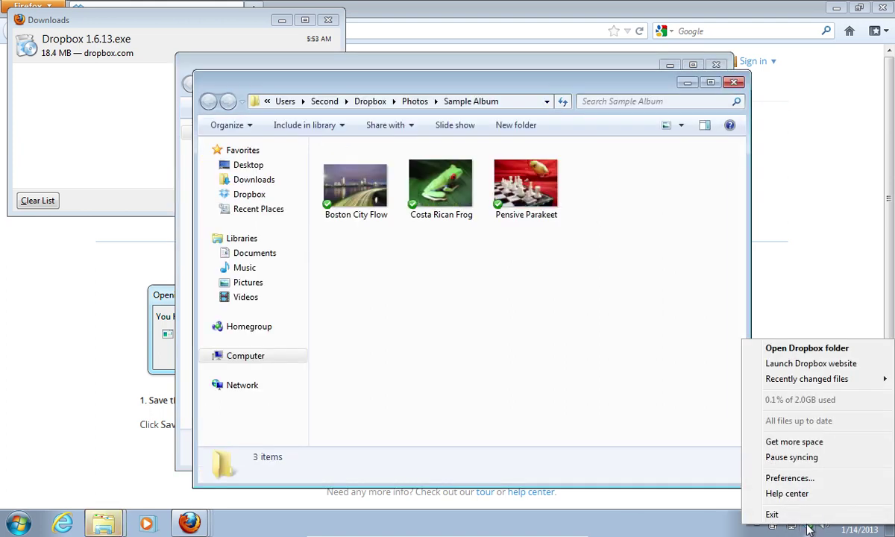
{"action": "left_click", "coordinate": [807, 523]}
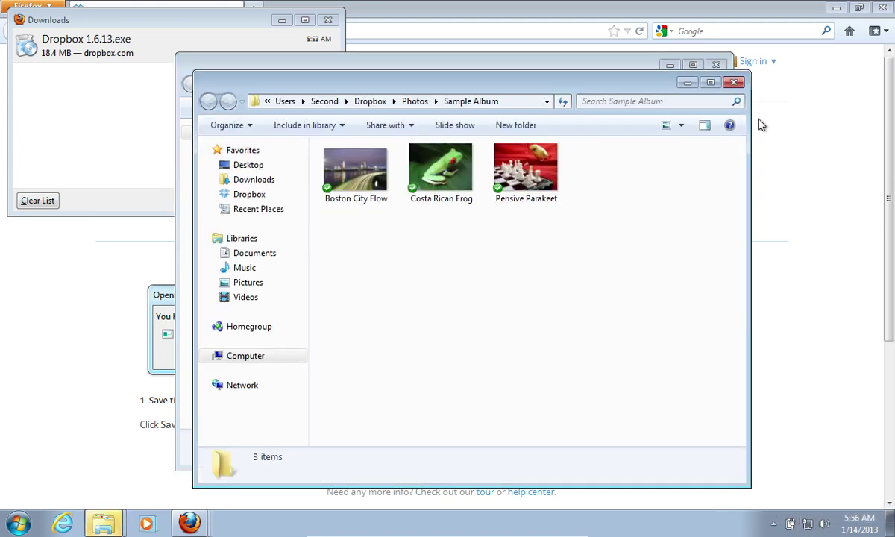
{"action": "left_click", "coordinate": [734, 82]}
{"action": "left_click", "coordinate": [716, 65]}
{"action": "left_click", "coordinate": [329, 20]}
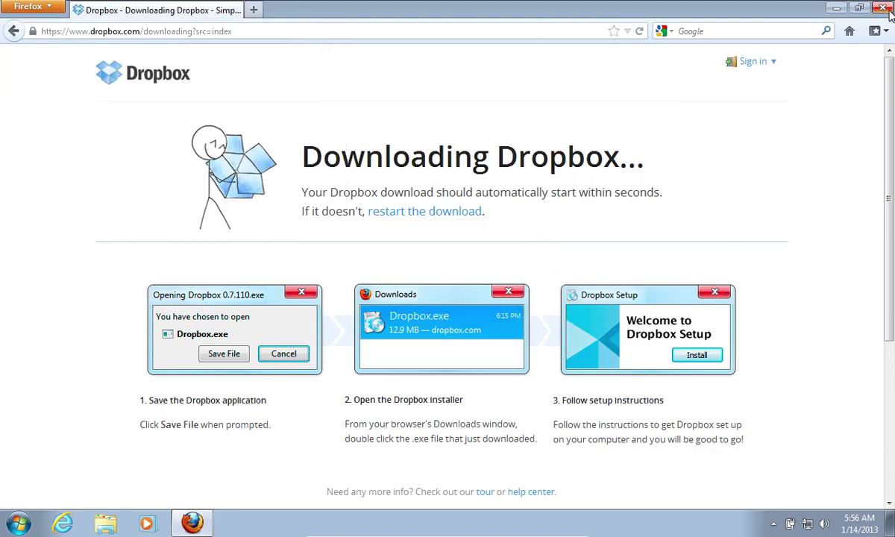
{"action": "left_click", "coordinate": [882, 8]}
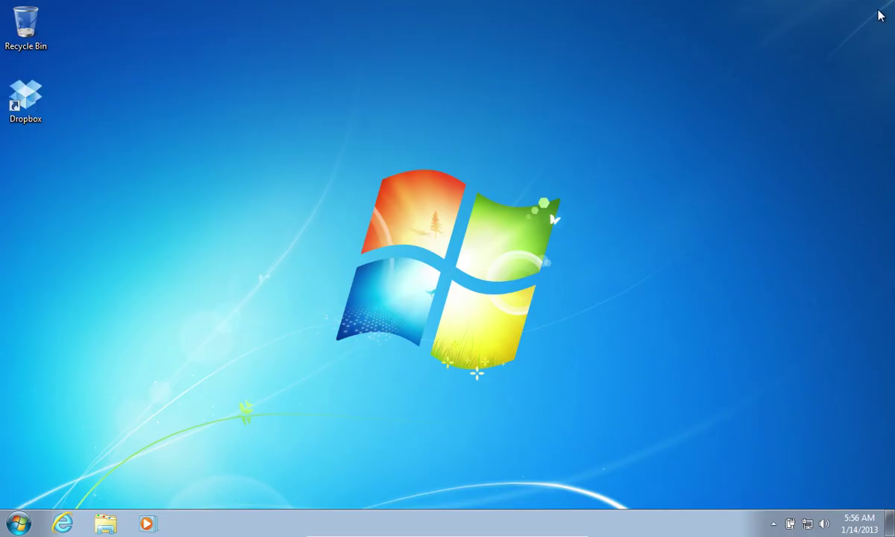
Log off the Second account and sign back in as the Work user.
{"action": "left_click", "coordinate": [9, 524]}
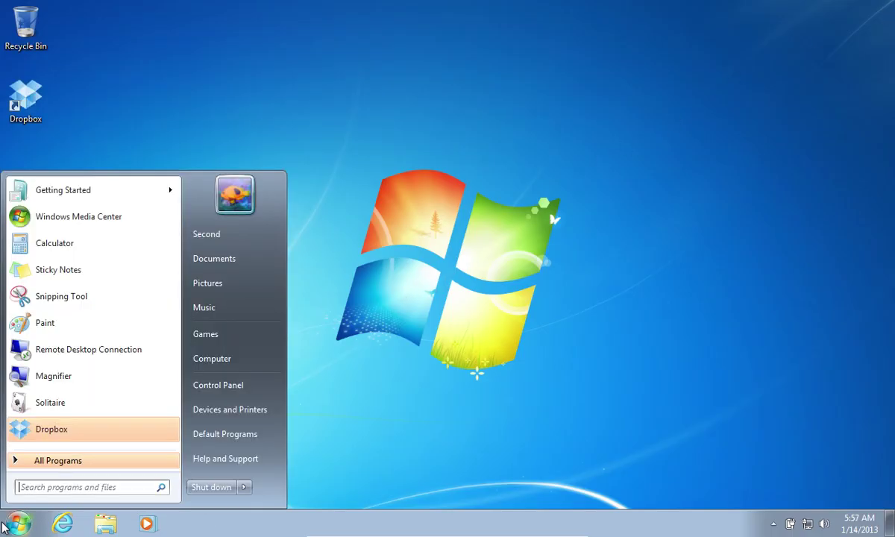
{"action": "left_click", "coordinate": [243, 489]}
{"action": "left_click", "coordinate": [302, 443]}
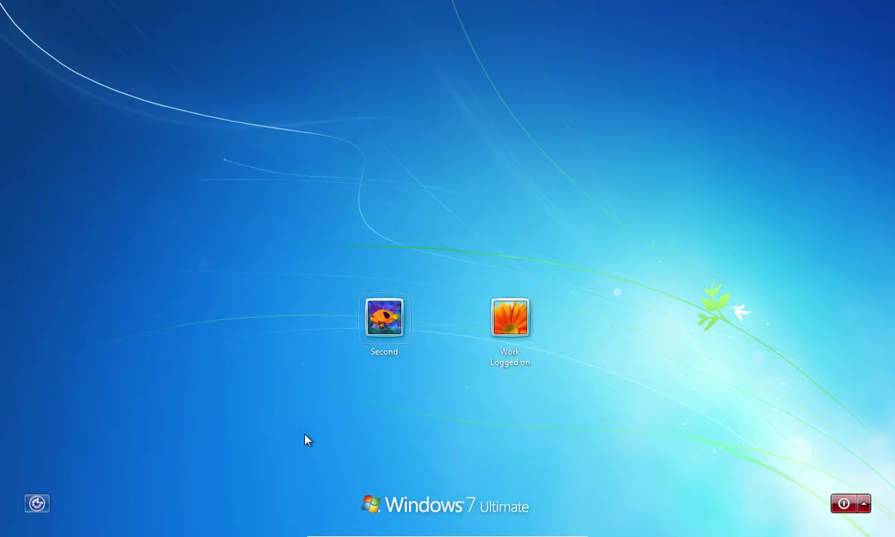
{"action": "left_click", "coordinate": [503, 334]}
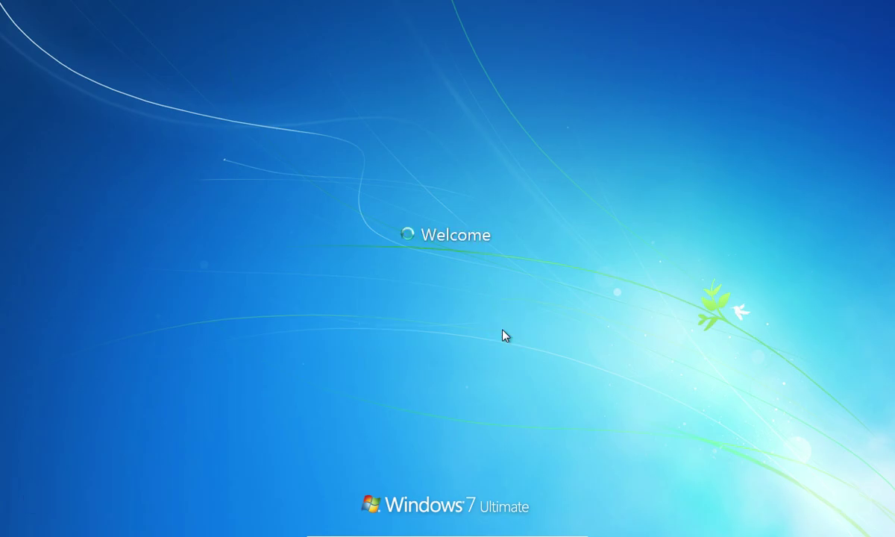
Browse to C:\Users\Second\AppData\Roaming\Dropbox\bin.
{"action": "left_click", "coordinate": [105, 522]}
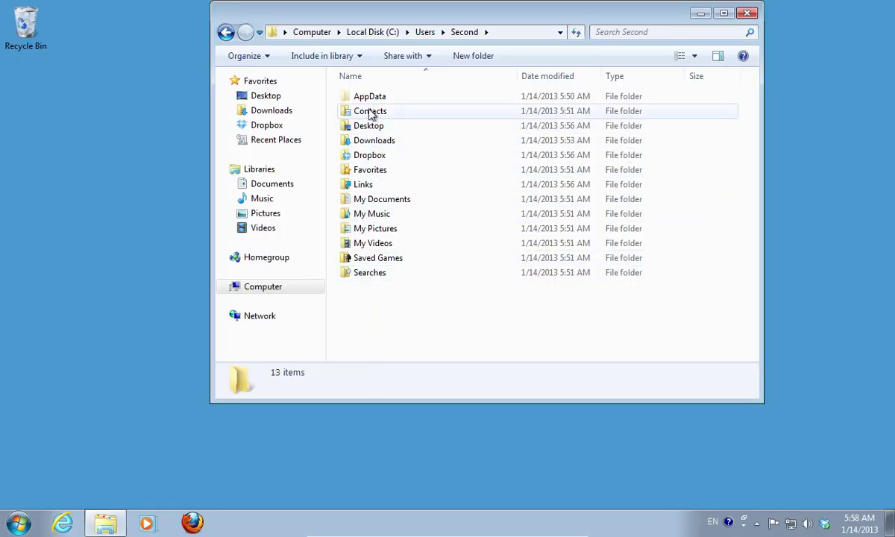
{"action": "double_click", "coordinate": [371, 102]}
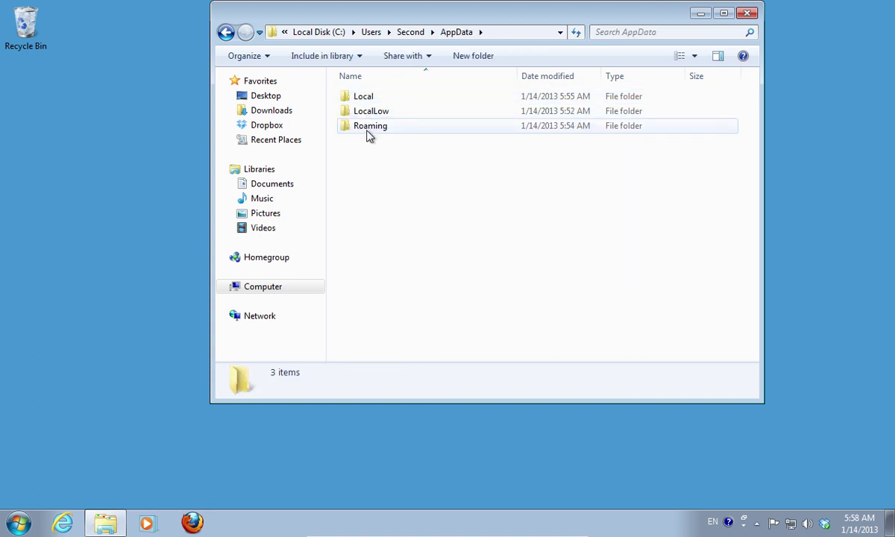
{"action": "double_click", "coordinate": [368, 128]}
{"action": "double_click", "coordinate": [367, 114]}
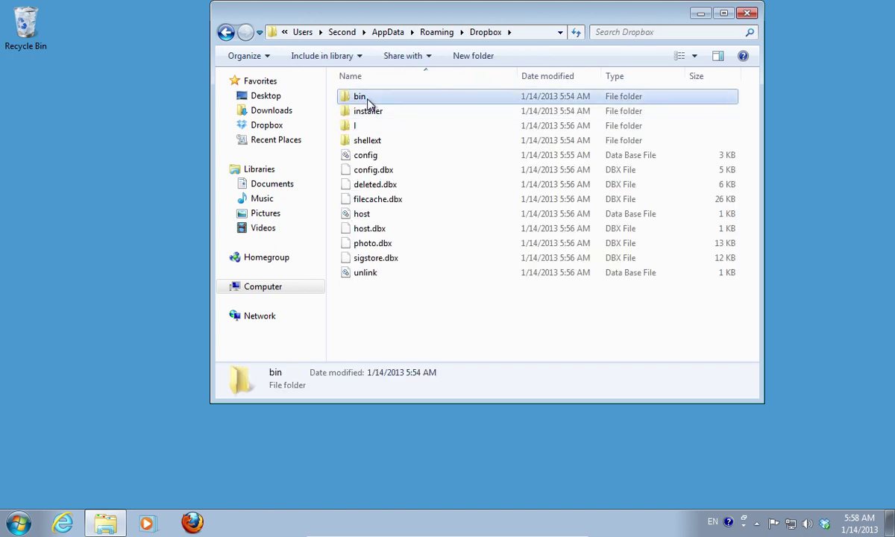
{"action": "double_click", "coordinate": [366, 100]}
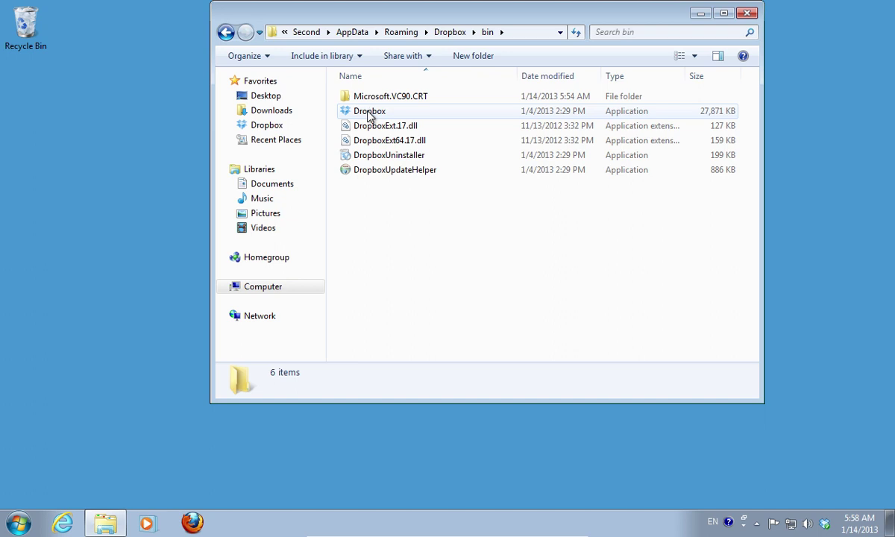
Send the Dropbox application to the desktop as a shortcut and close Explorer.
{"action": "right_click", "coordinate": [368, 114]}
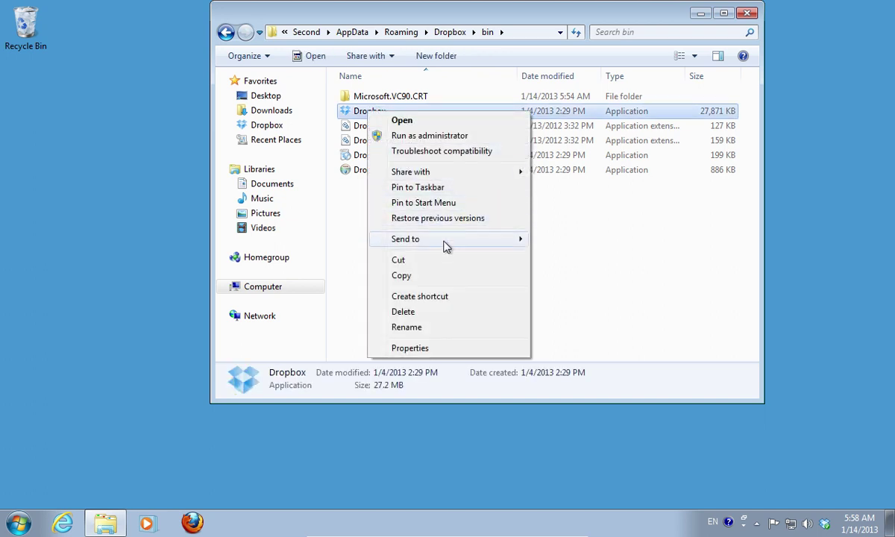
{"action": "mouse_move", "coordinate": [405, 239]}
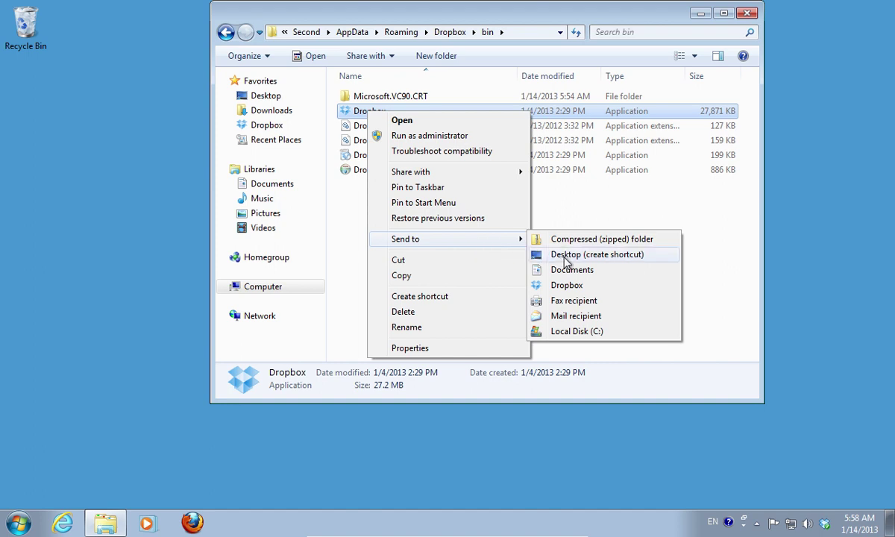
{"action": "left_click", "coordinate": [565, 255]}
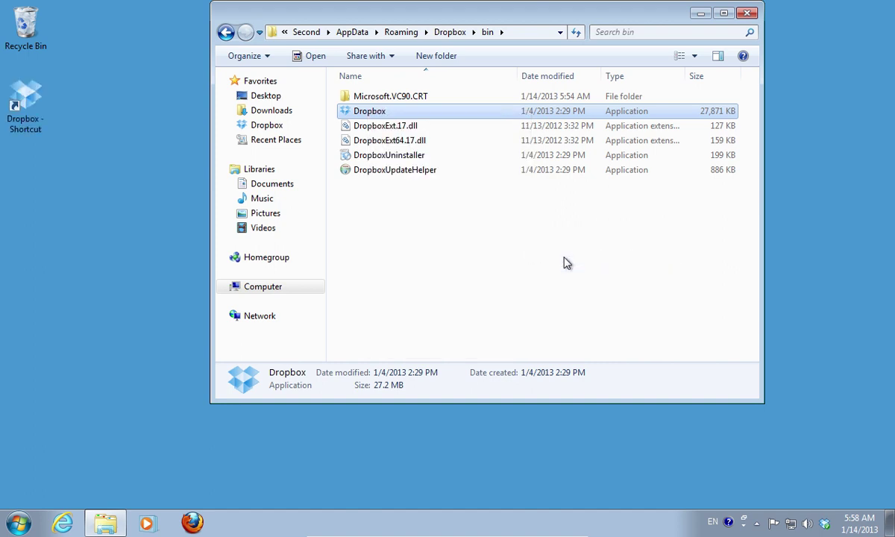
{"action": "left_click", "coordinate": [747, 14]}
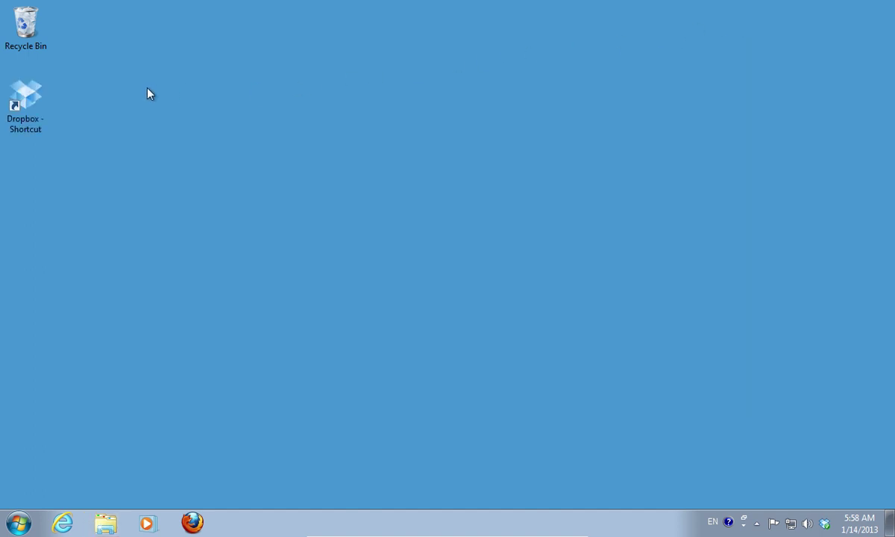
Prefix the Dropbox shortcut's Target with 'runas /user:Second', apply it, and launch the shortcut.
{"action": "right_click", "coordinate": [33, 109]}
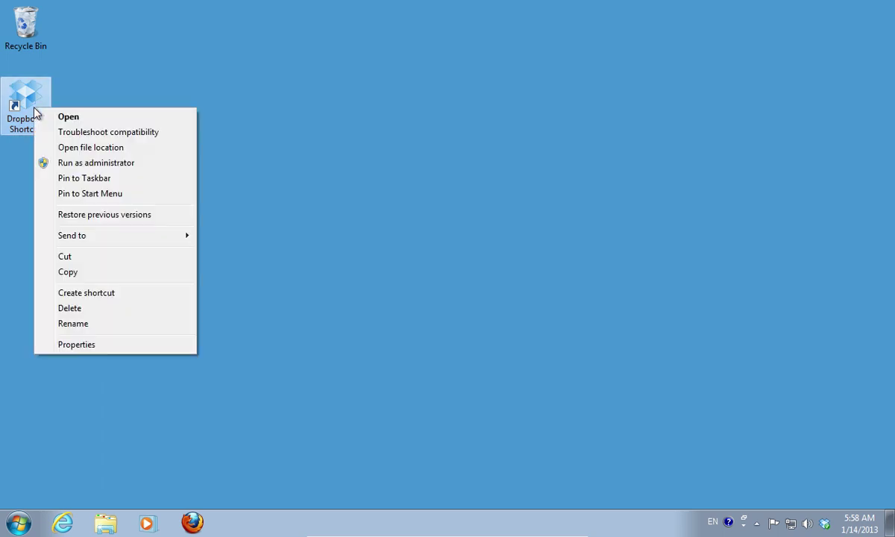
{"action": "left_click", "coordinate": [105, 347]}
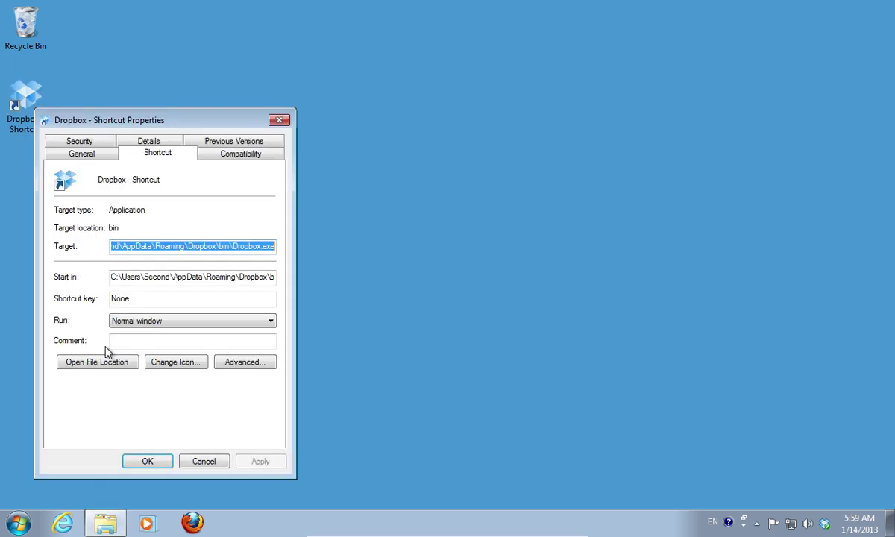
{"action": "left_click", "coordinate": [124, 247]}
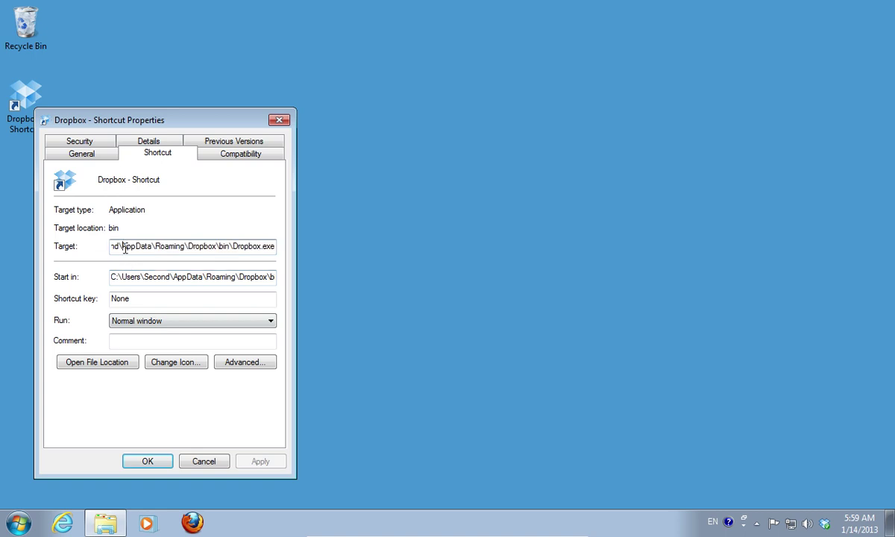
{"action": "key", "text": "Left"}
{"action": "key", "text": "Left"}
{"action": "key", "text": "Left"}
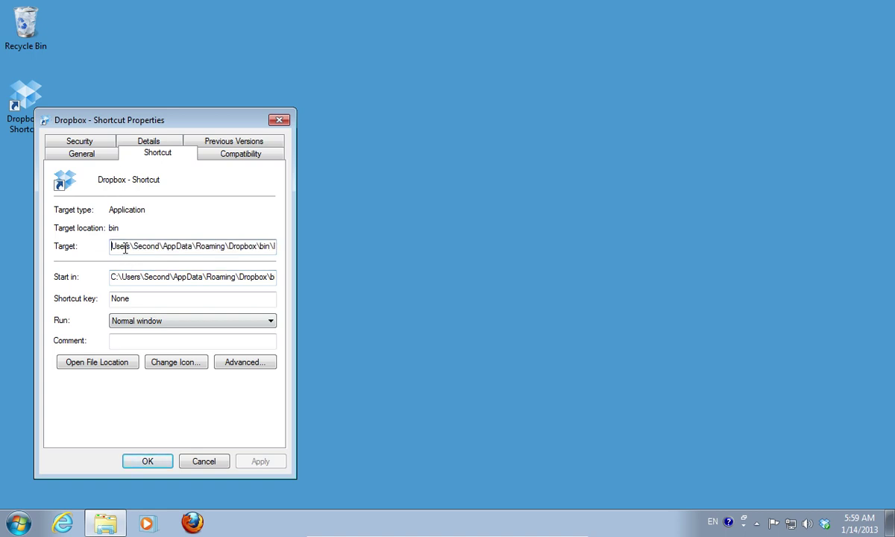
{"action": "key", "text": "Left"}
{"action": "key", "text": "Left"}
{"action": "key", "text": "Left"}
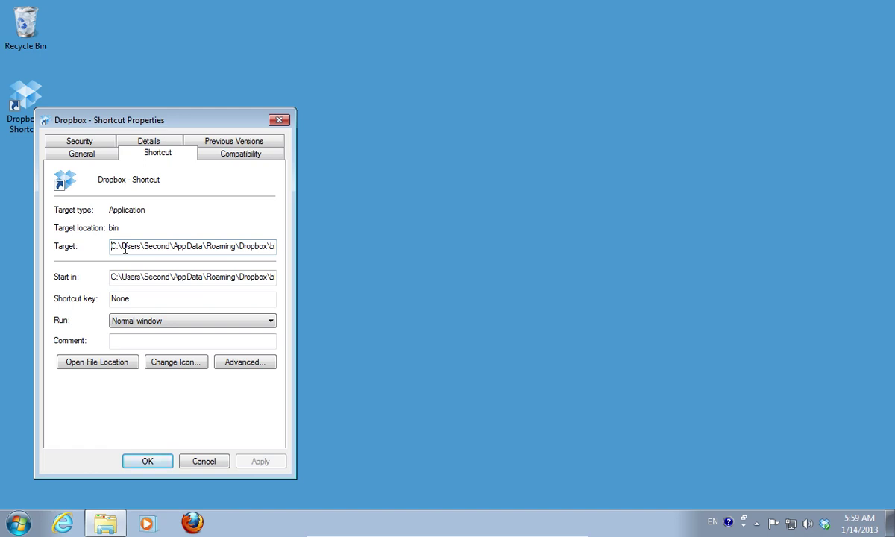
{"action": "type", "text": "runas "}
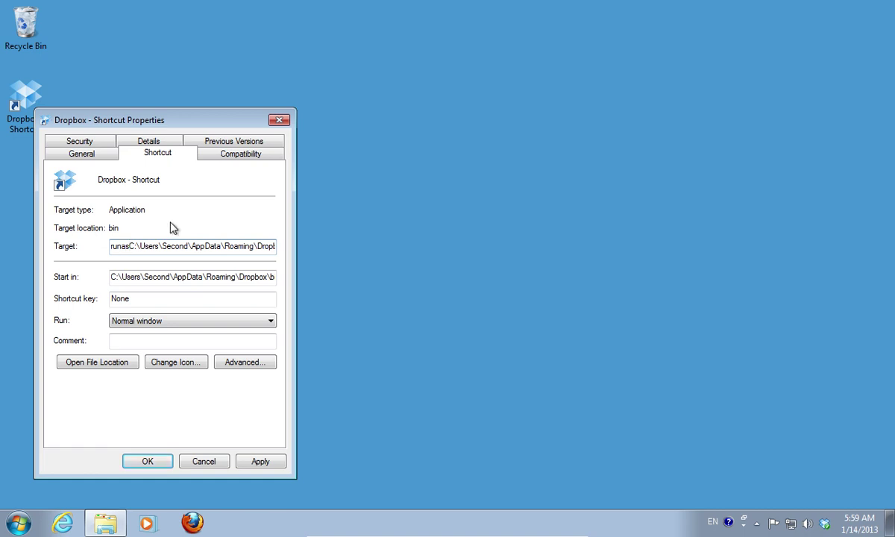
{"action": "type", "text": " /"}
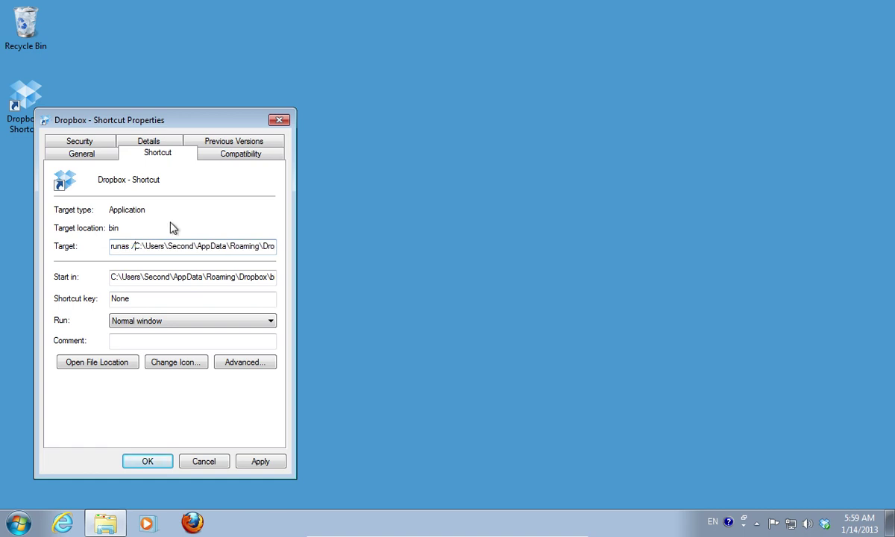
{"action": "type", "text": "user:Se"}
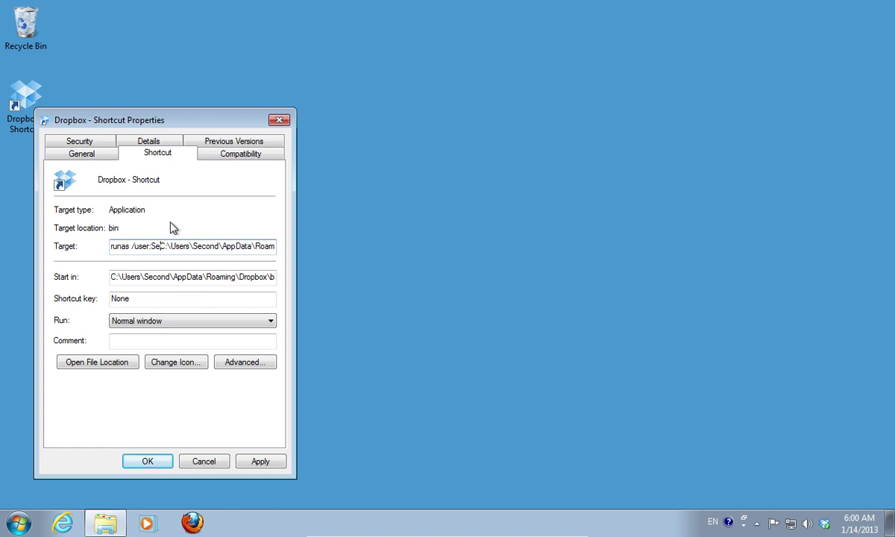
{"action": "type", "text": "cond"}
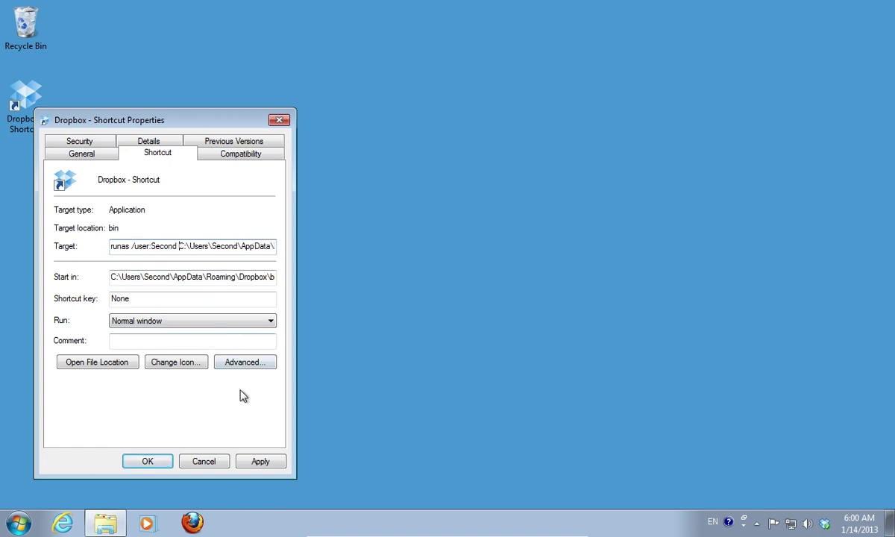
{"action": "left_click", "coordinate": [260, 461]}
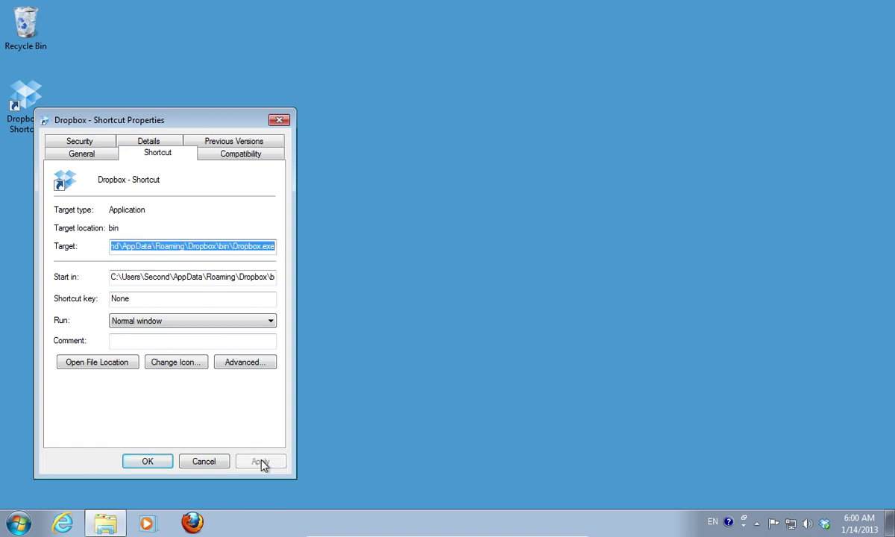
{"action": "left_click", "coordinate": [147, 462]}
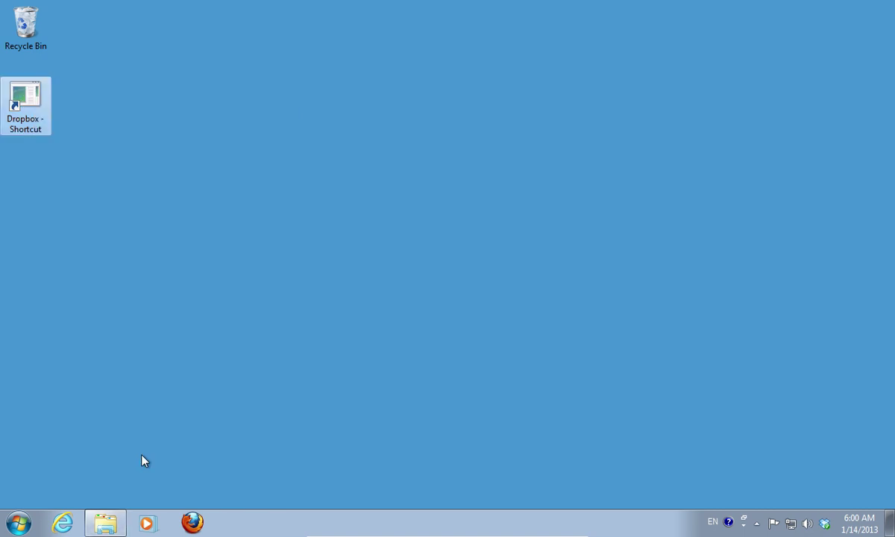
{"action": "double_click", "coordinate": [36, 106]}
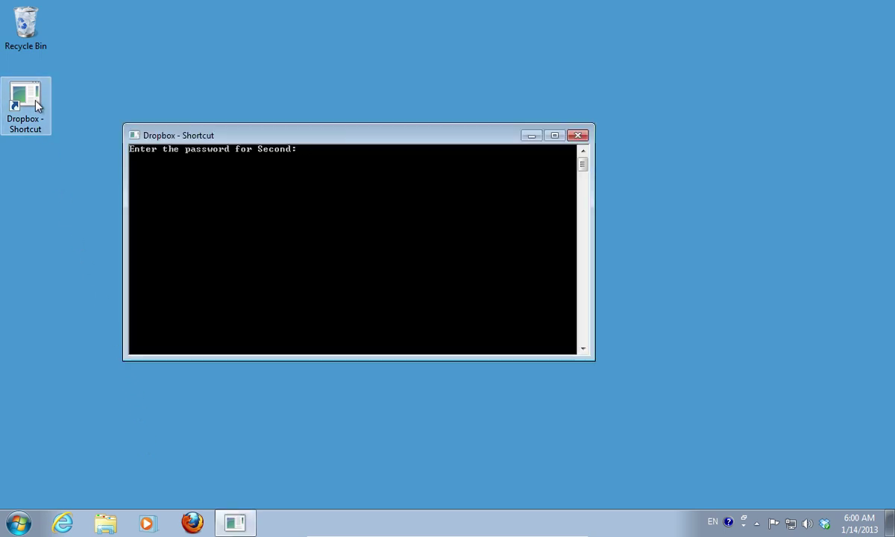
Submit the Second account's password in the console to launch Dropbox as WORK-PC\Second.
{"action": "key", "text": "Return"}
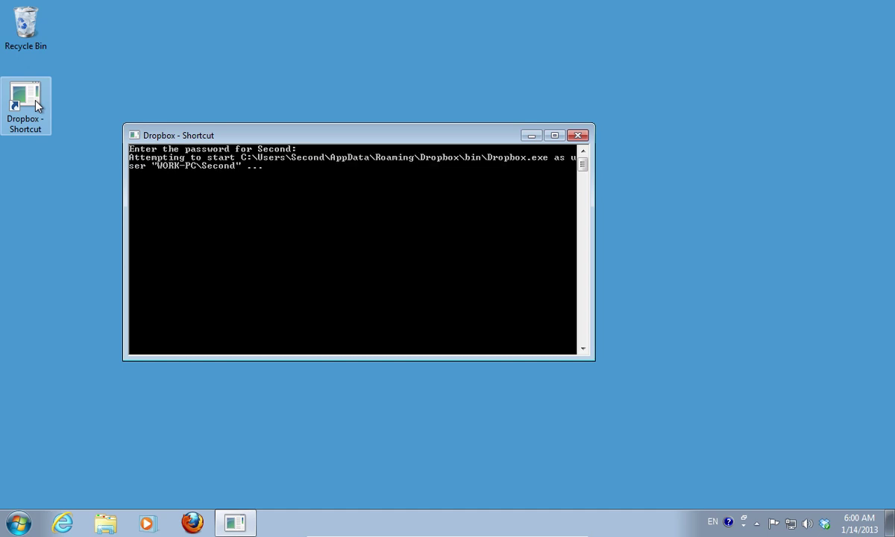